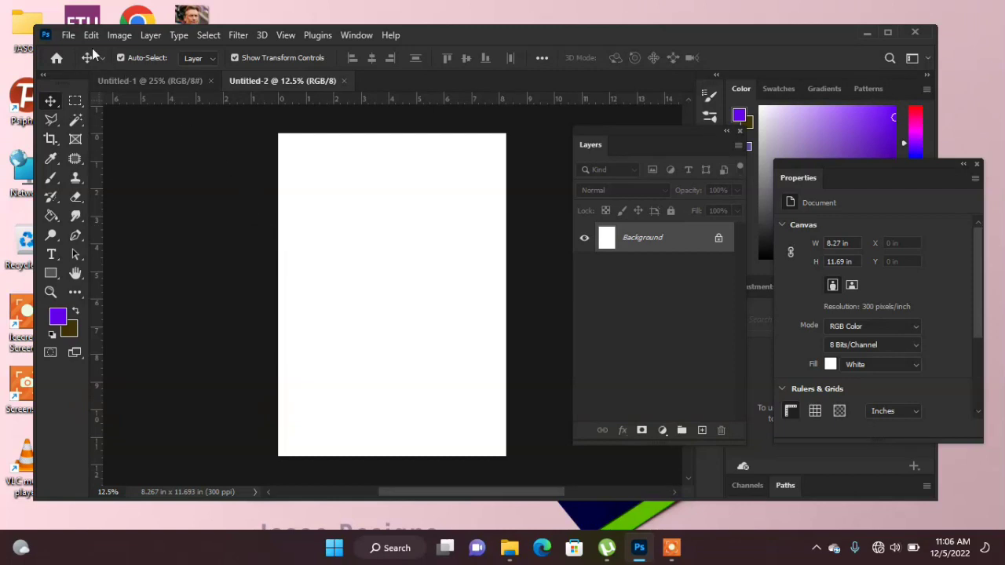
# Open the portrait photo ea67069e8a4ac0d01205651d3c6aad41.jpg and unlock its Background layer
pyautogui.click(68, 36)
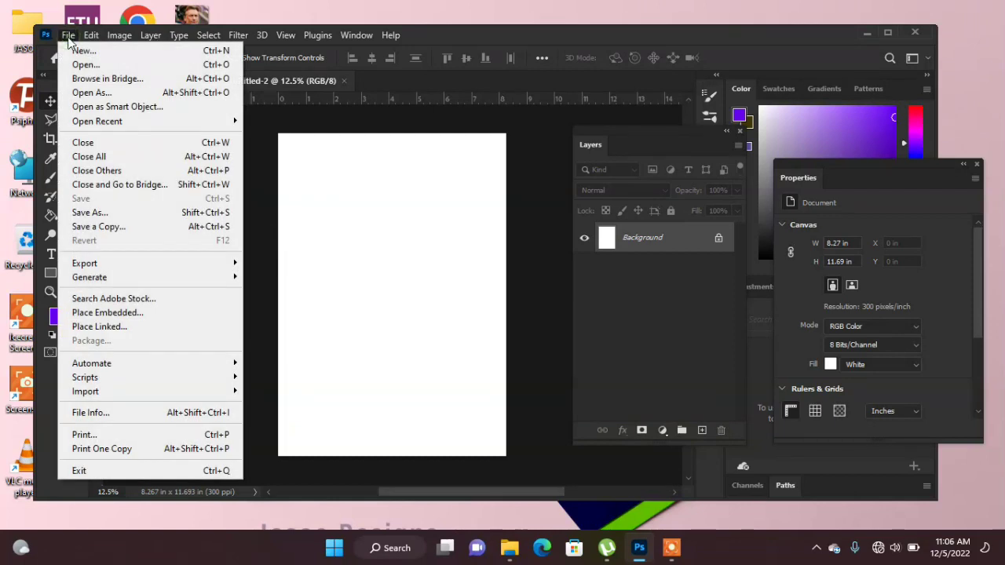
pyautogui.click(108, 71)
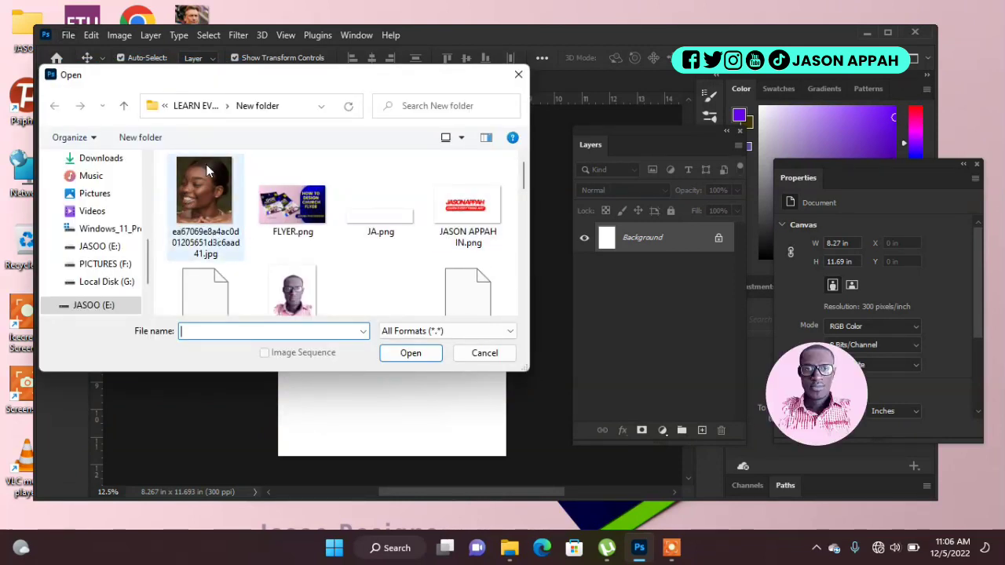
pyautogui.click(214, 202)
pyautogui.click(405, 353)
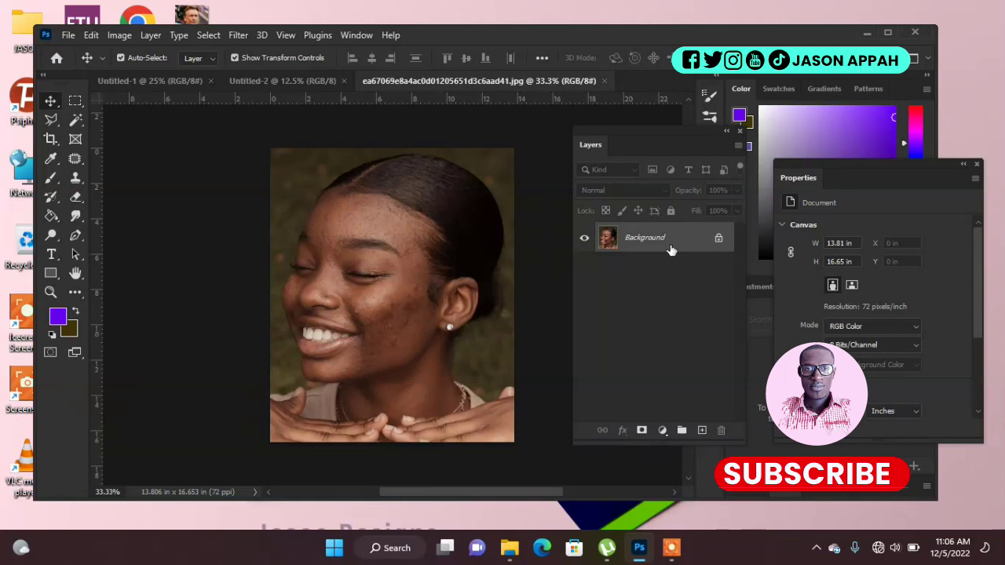
pyautogui.click(718, 239)
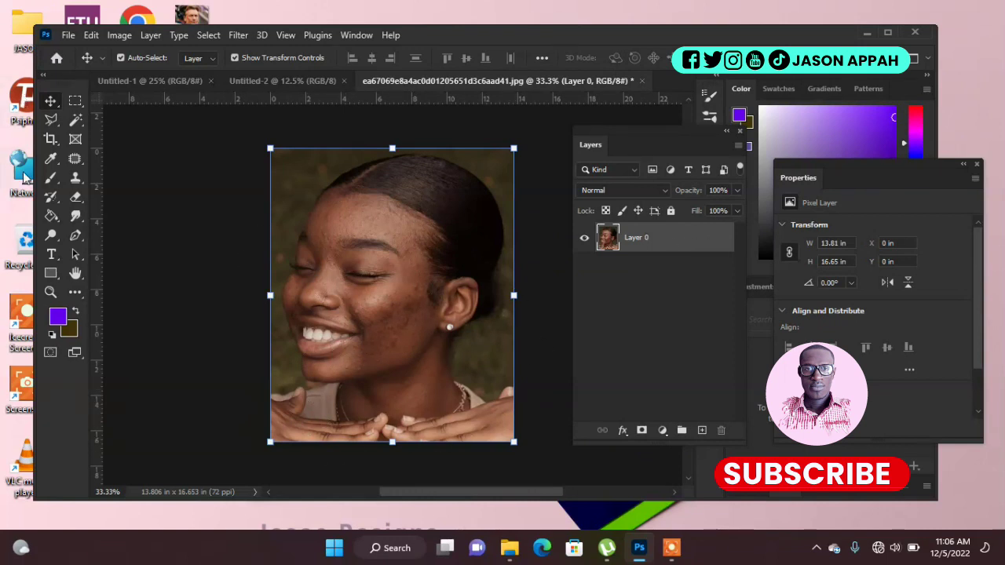
# Remove a dark spot on the upper cheek in front of the ear with the Spot Healing Brush
pyautogui.click(48, 294)
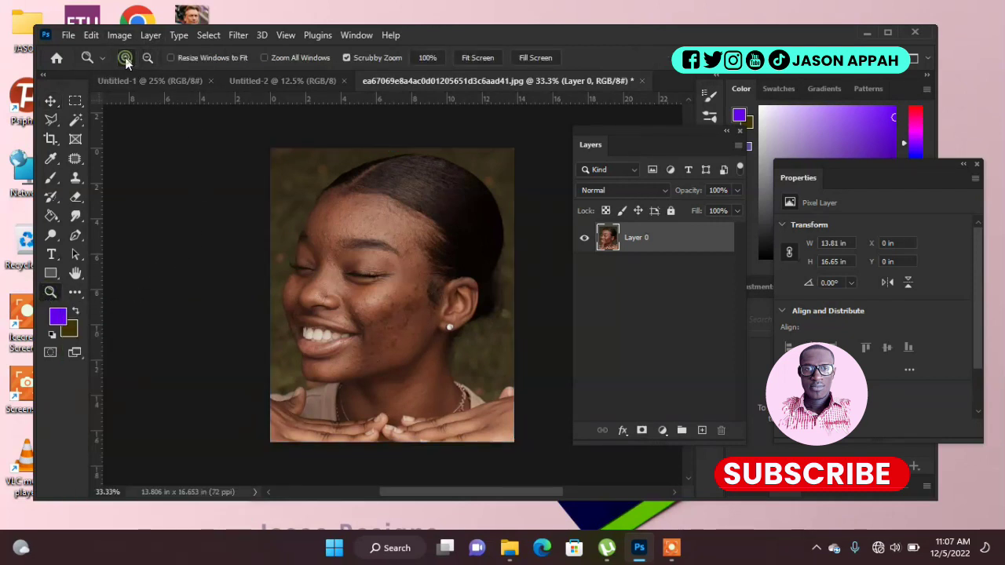
pyautogui.click(405, 259)
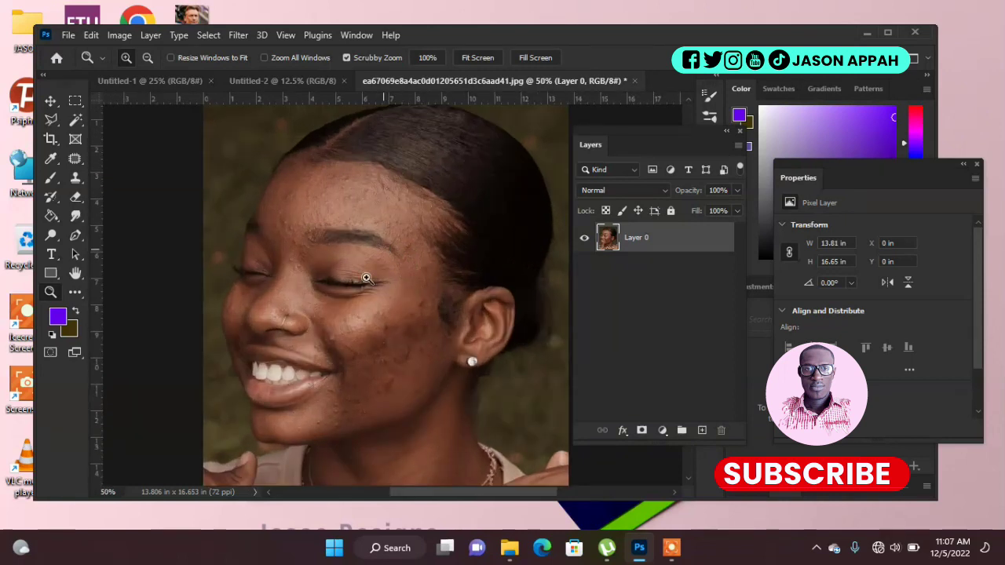
pyautogui.click(370, 359)
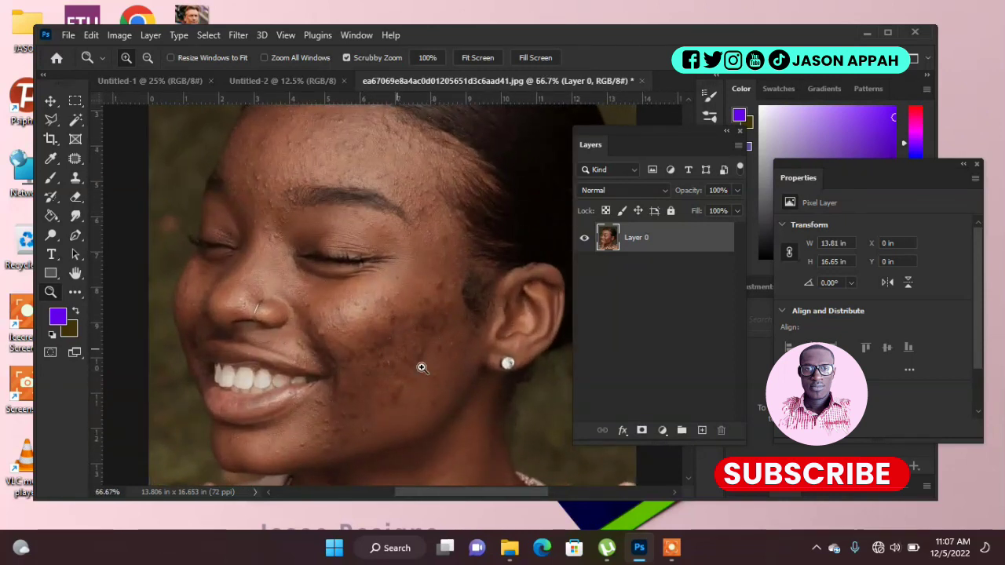
pyautogui.click(455, 342)
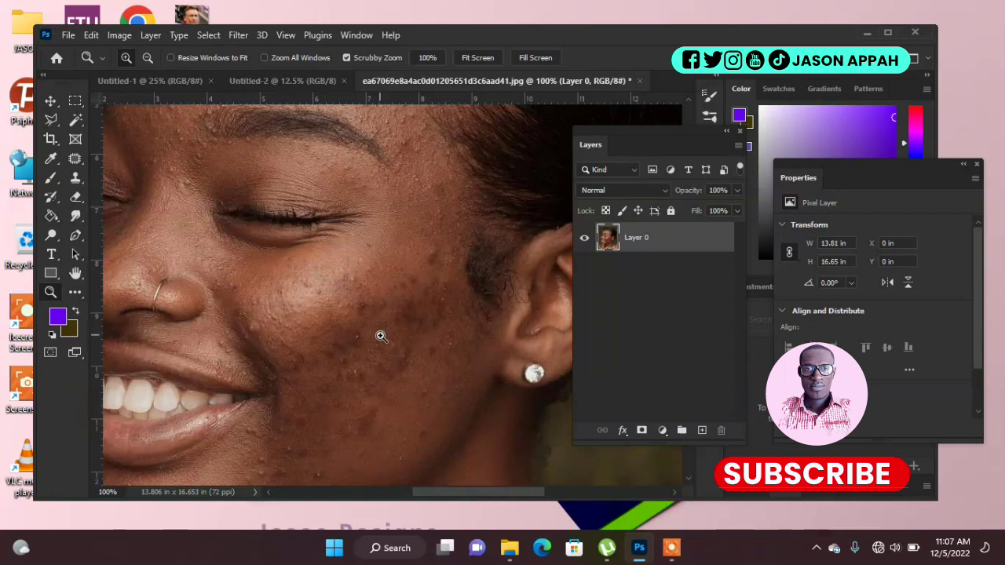
pyautogui.click(76, 162)
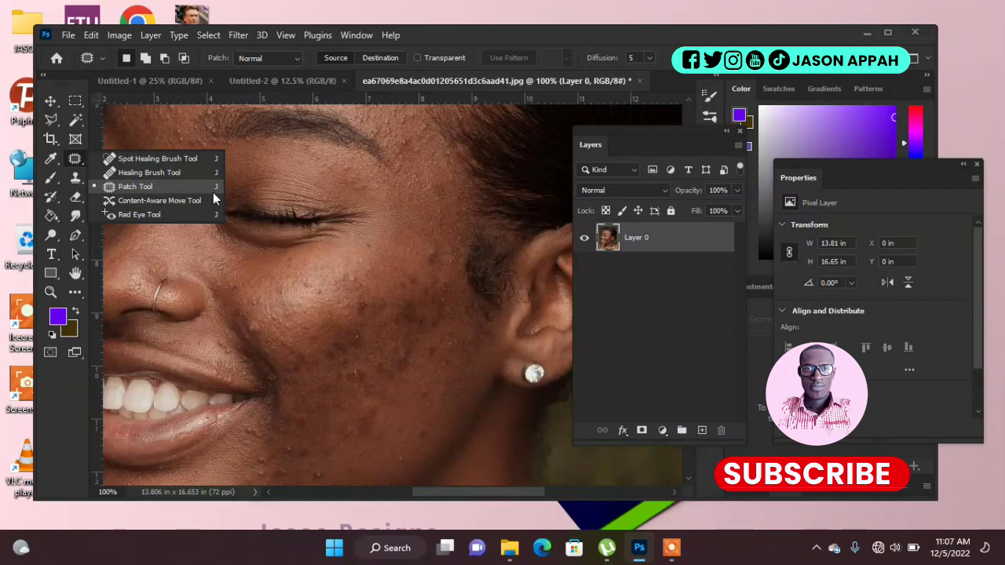
pyautogui.click(158, 159)
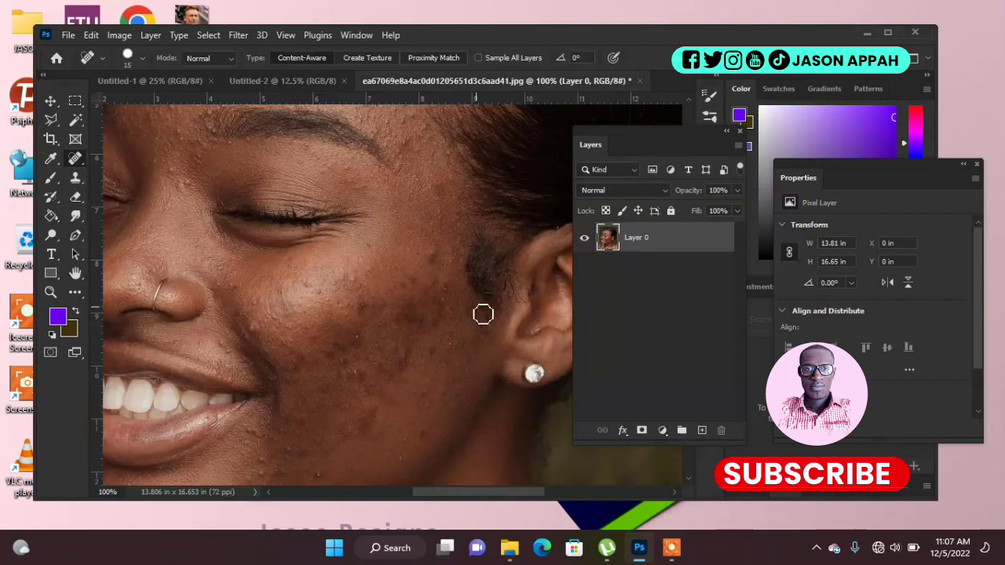
pyautogui.click(438, 274)
# Heal the individual blemishes across the upper cheek below the eye with the Spot Healing Brush
pyautogui.click(50, 292)
pyautogui.click(390, 309)
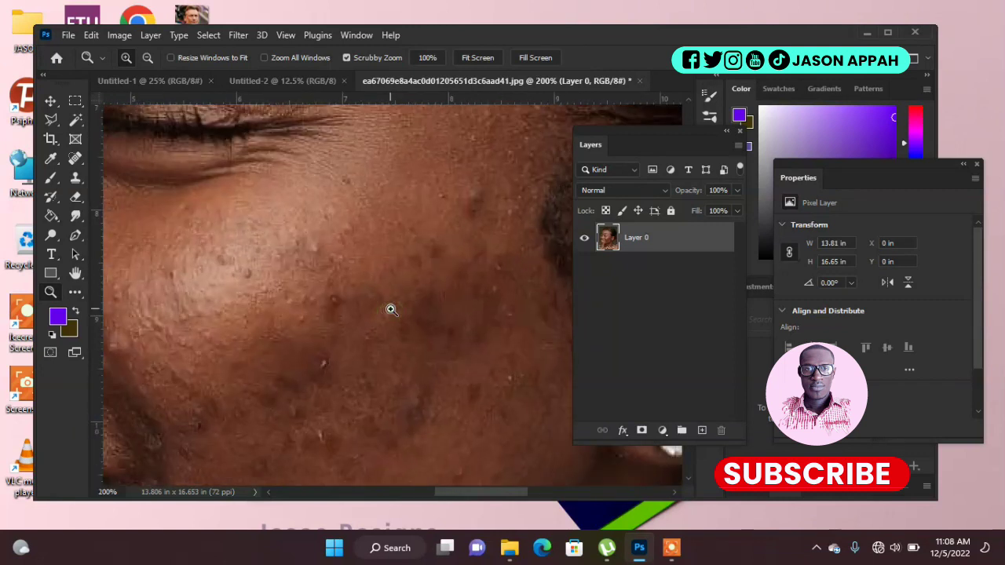
pyautogui.click(76, 158)
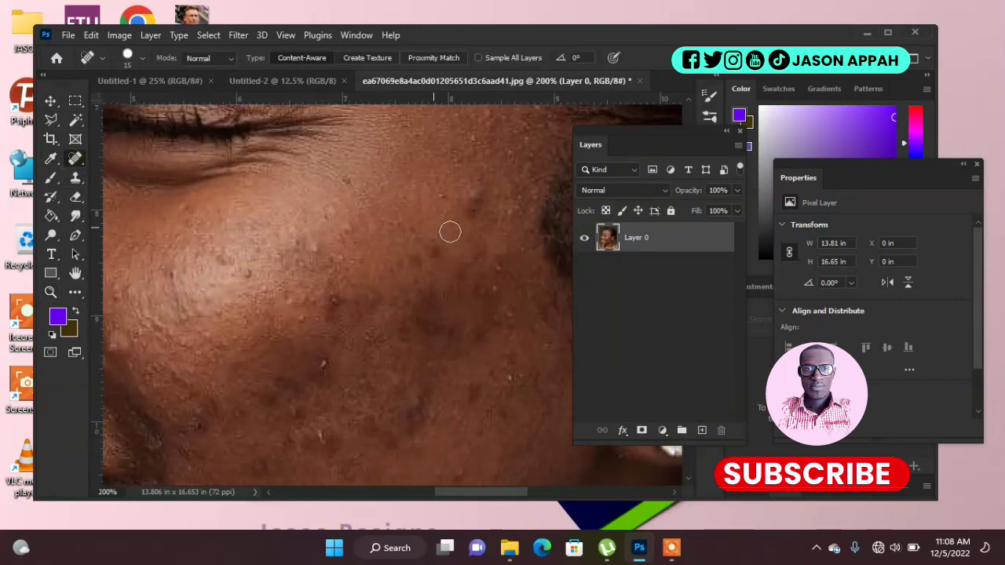
pyautogui.click(474, 197)
pyautogui.click(329, 302)
pyautogui.click(345, 183)
pyautogui.click(315, 251)
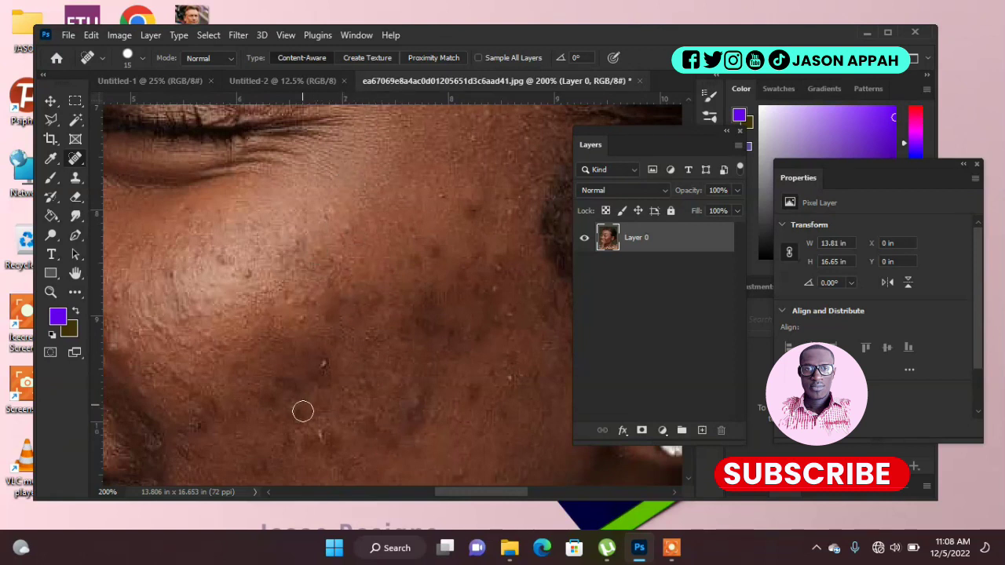
pyautogui.click(171, 272)
pyautogui.click(182, 314)
pyautogui.click(209, 344)
pyautogui.click(243, 274)
pyautogui.click(262, 289)
pyautogui.click(293, 303)
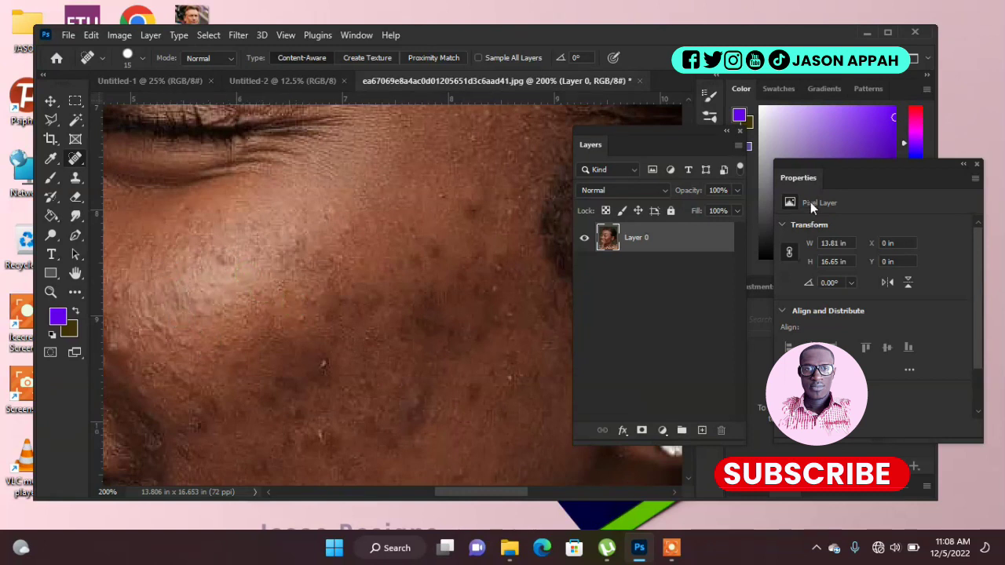
# Heal the bumps and spots on the lower cheek and chin beside the corner of the mouth
pyautogui.moveTo(618, 133); pyautogui.dragTo(519, 136)
pyautogui.moveTo(686, 280); pyautogui.dragTo(686, 321)
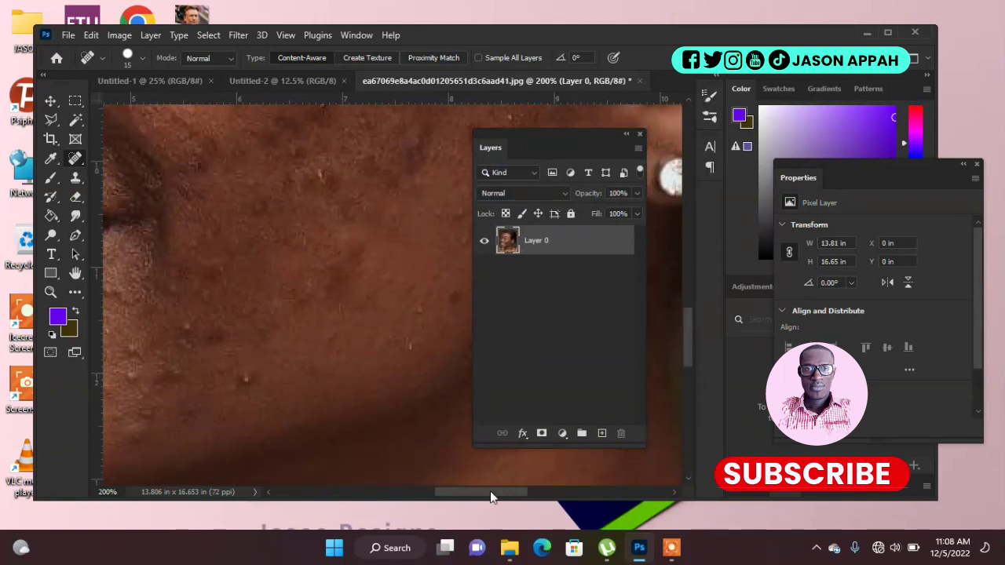
pyautogui.moveTo(490, 492); pyautogui.dragTo(467, 496)
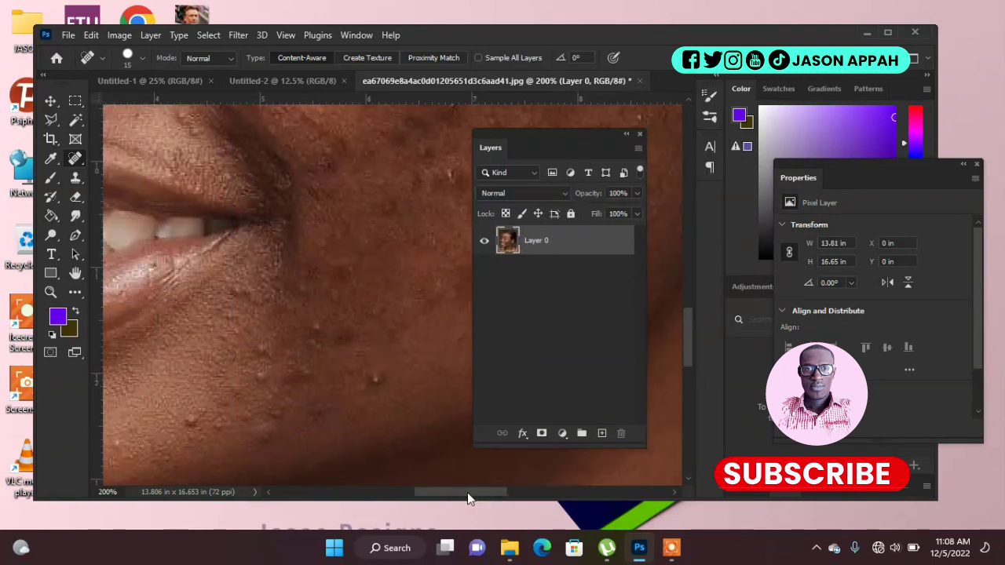
pyautogui.click(189, 424)
pyautogui.click(228, 385)
pyautogui.click(375, 380)
pyautogui.click(262, 351)
pyautogui.click(256, 378)
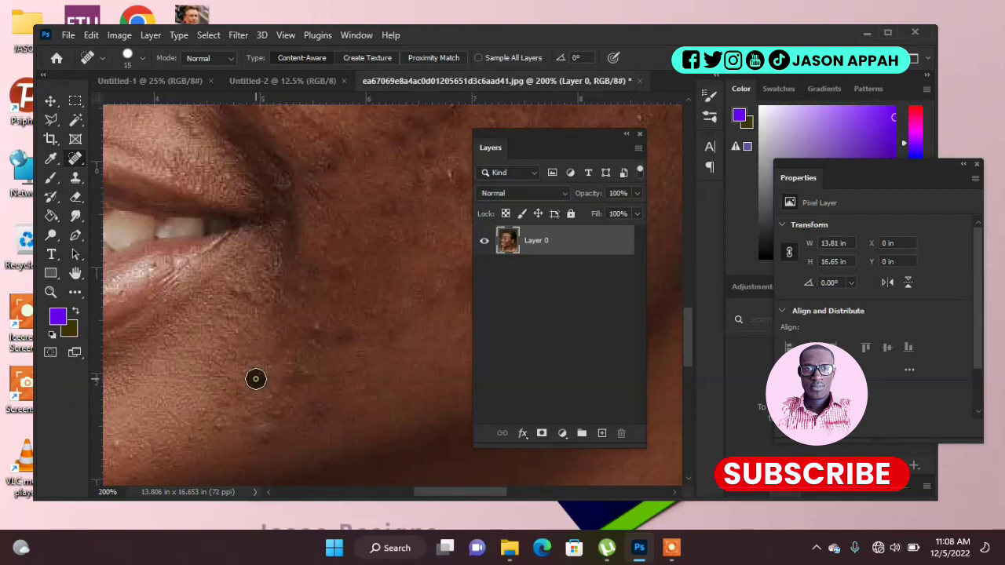
pyautogui.click(238, 285)
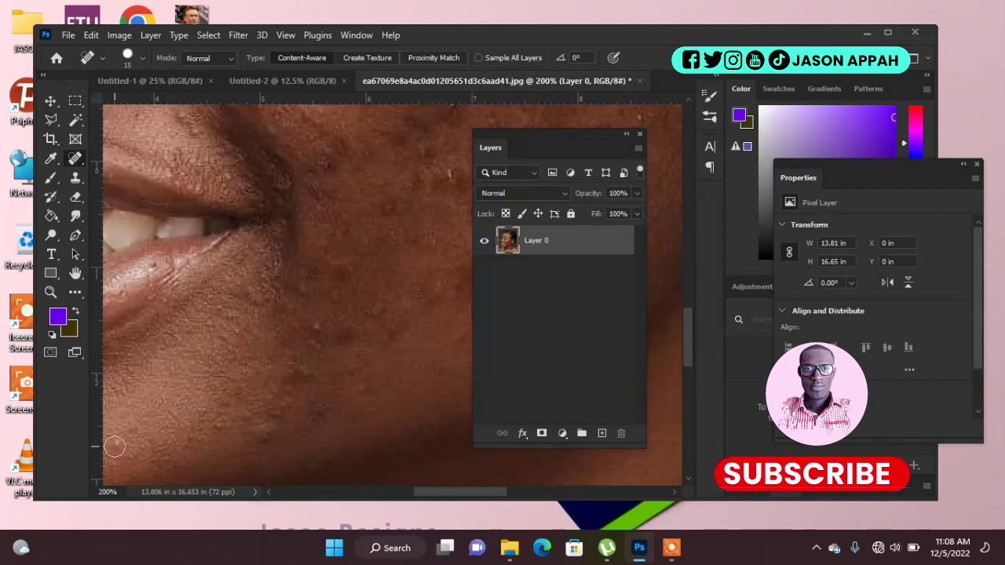
pyautogui.click(278, 417)
pyautogui.click(212, 424)
pyautogui.click(314, 327)
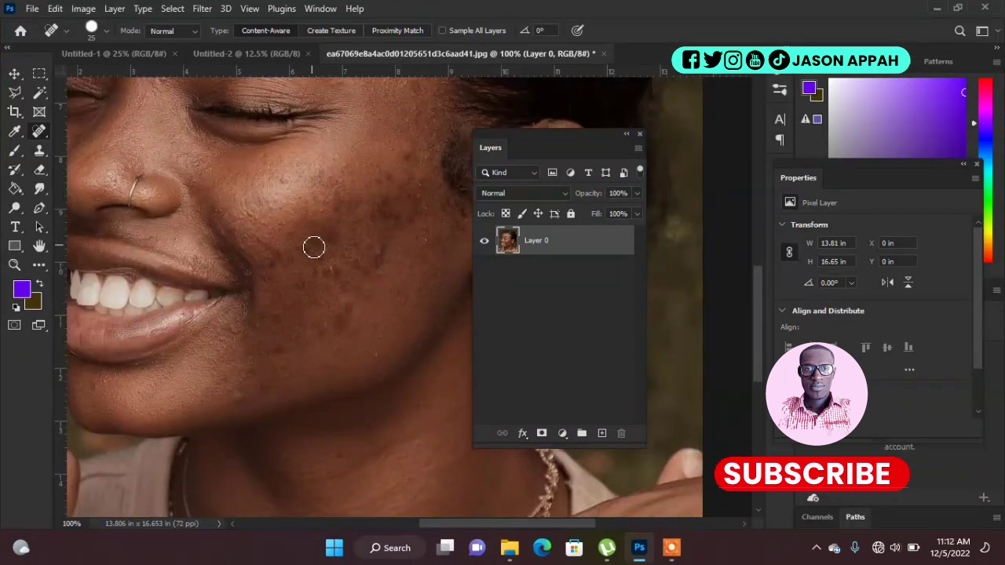
# Heal the remaining dark spots across the whole cheek and along the jaw with a size 25 Spot Healing Brush
pyautogui.click(314, 246)
pyautogui.click(298, 282)
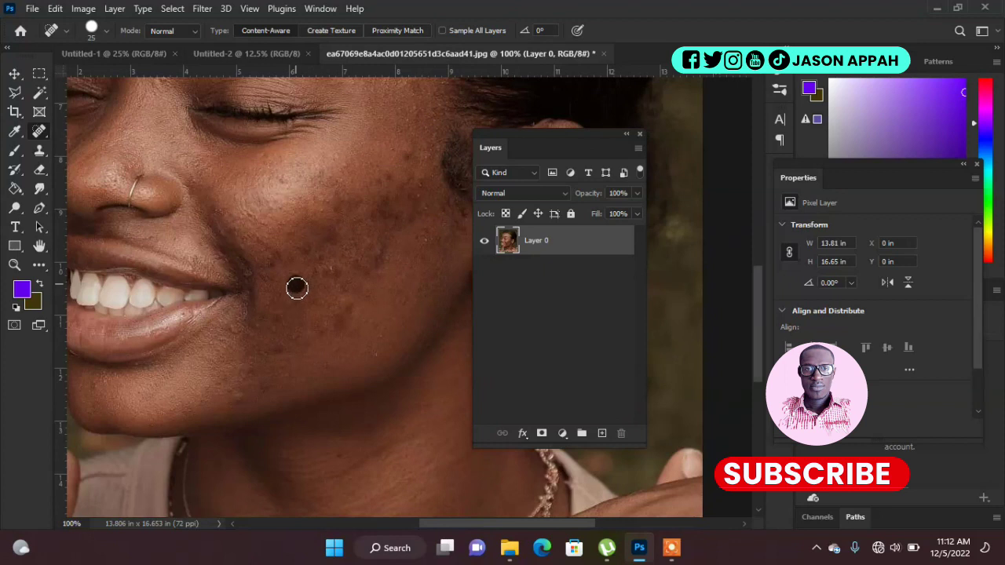
pyautogui.click(406, 157)
pyautogui.click(349, 310)
pyautogui.click(339, 323)
pyautogui.click(363, 269)
pyautogui.click(238, 397)
pyautogui.click(270, 390)
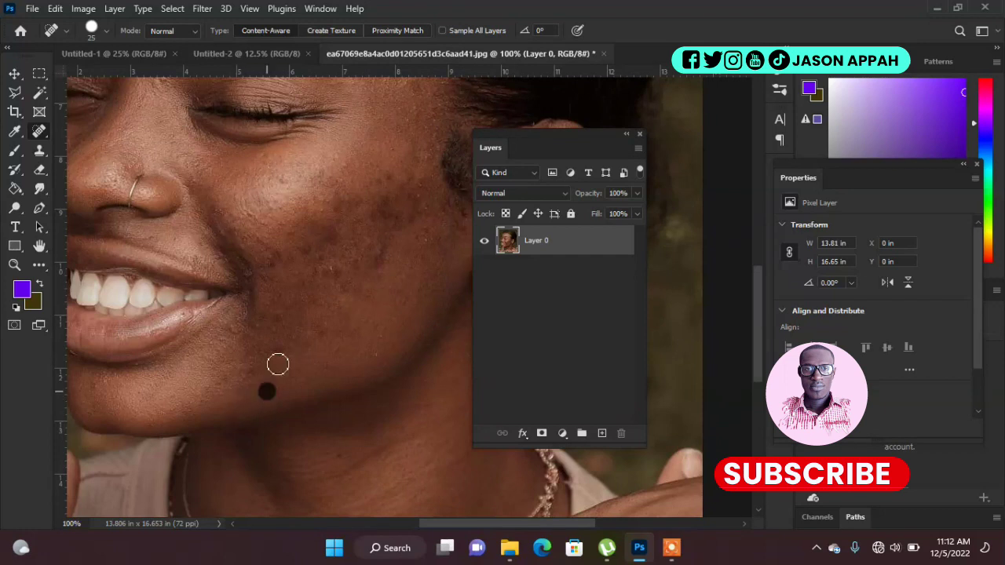
pyautogui.click(278, 351)
pyautogui.click(281, 314)
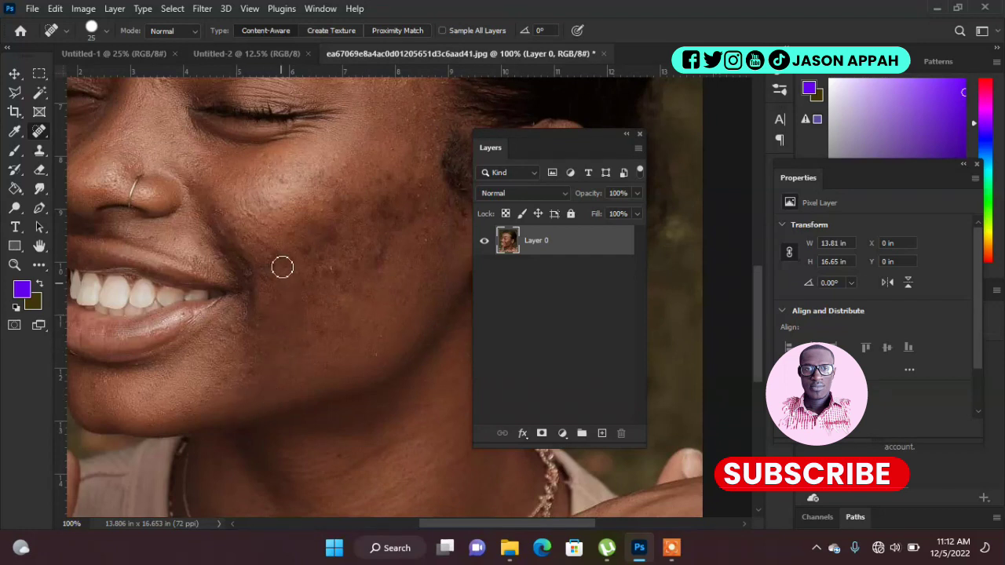
pyautogui.click(304, 249)
pyautogui.click(337, 268)
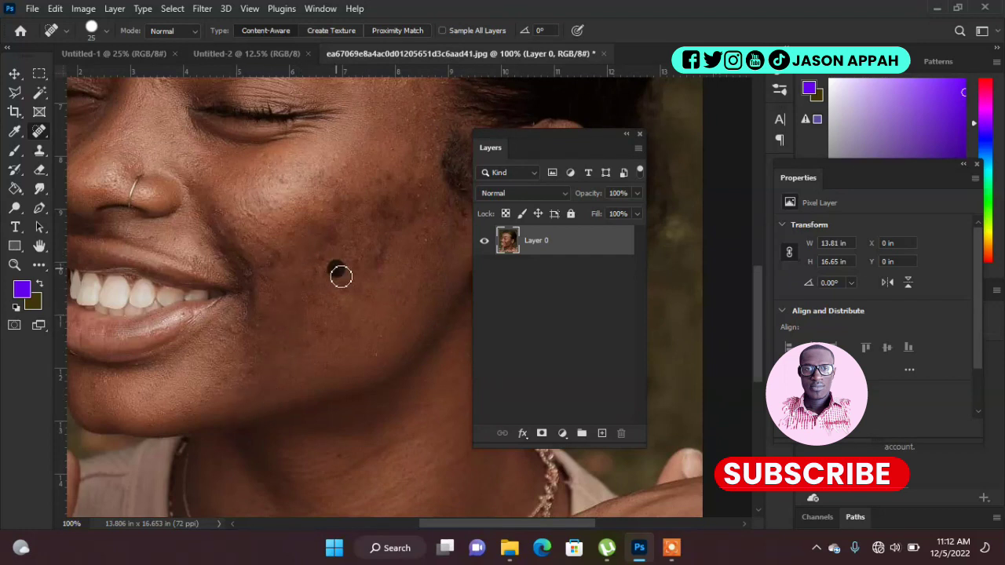
pyautogui.click(383, 181)
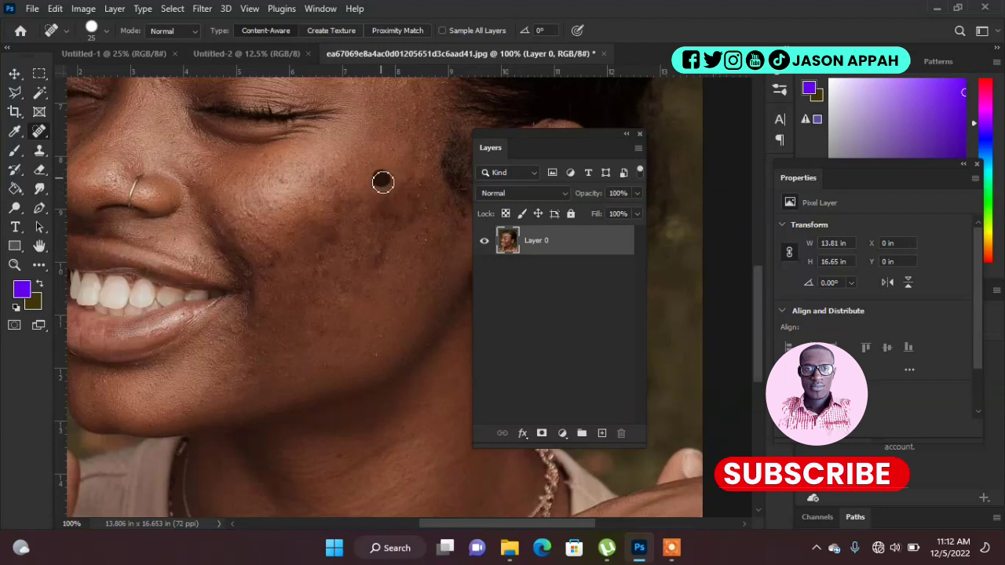
pyautogui.click(386, 227)
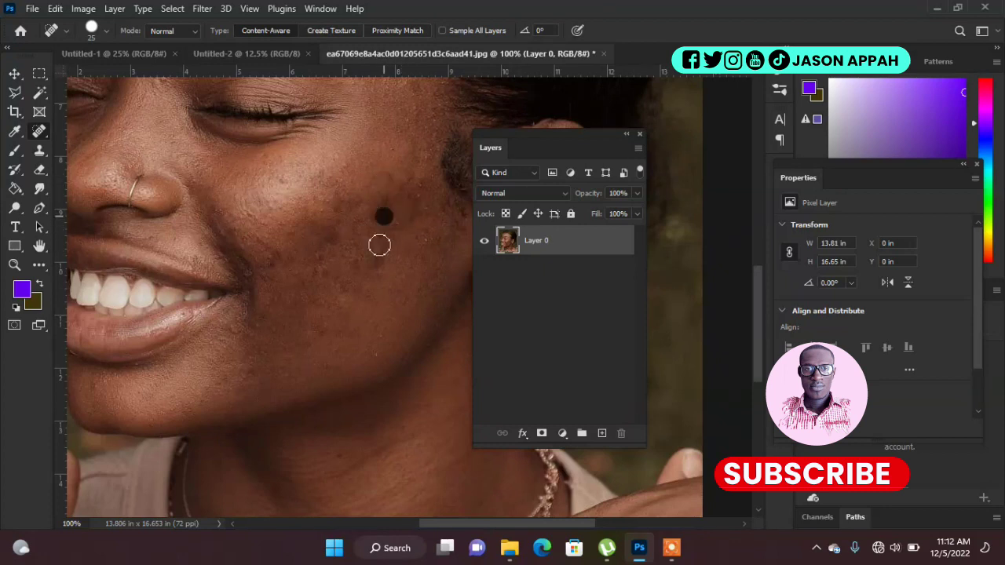
pyautogui.click(372, 262)
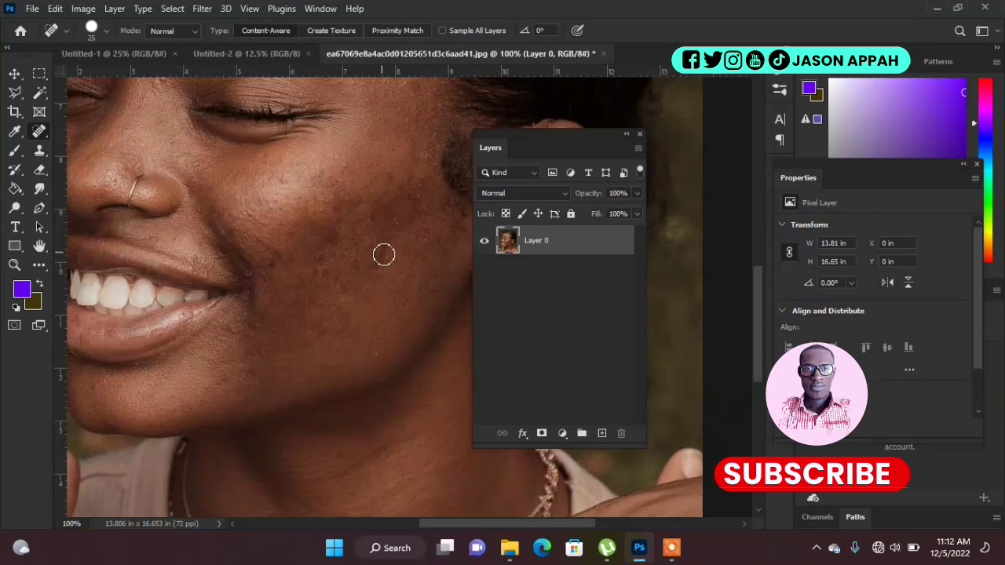
pyautogui.click(314, 177)
pyautogui.click(333, 202)
pyautogui.click(322, 333)
pyautogui.click(371, 358)
# Heal the blemishes on the forehead, between the eyebrows and at the bridge of the nose with the Spot Healing Brush
pyautogui.moveTo(527, 528); pyautogui.dragTo(500, 527)
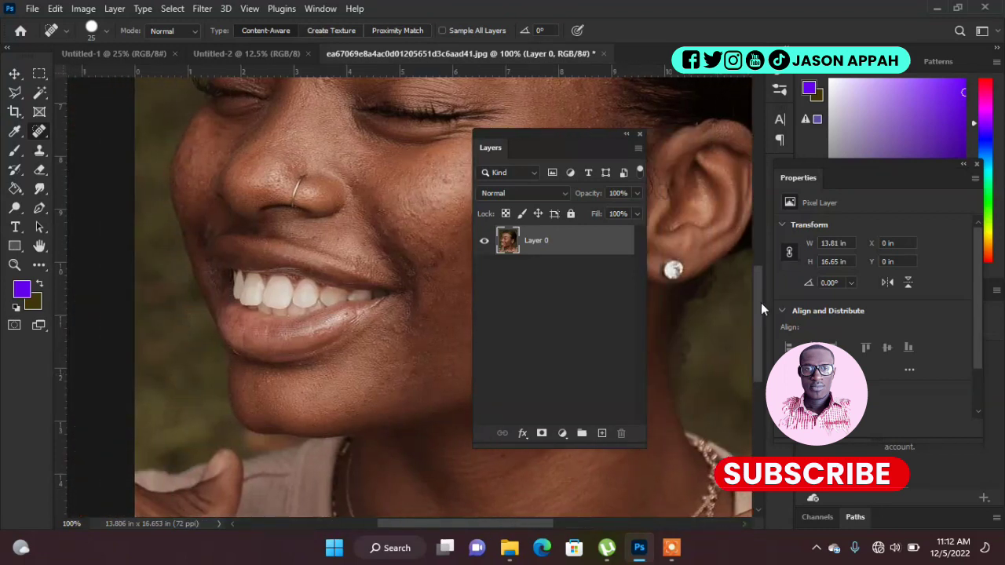
pyautogui.moveTo(759, 304); pyautogui.dragTo(759, 233)
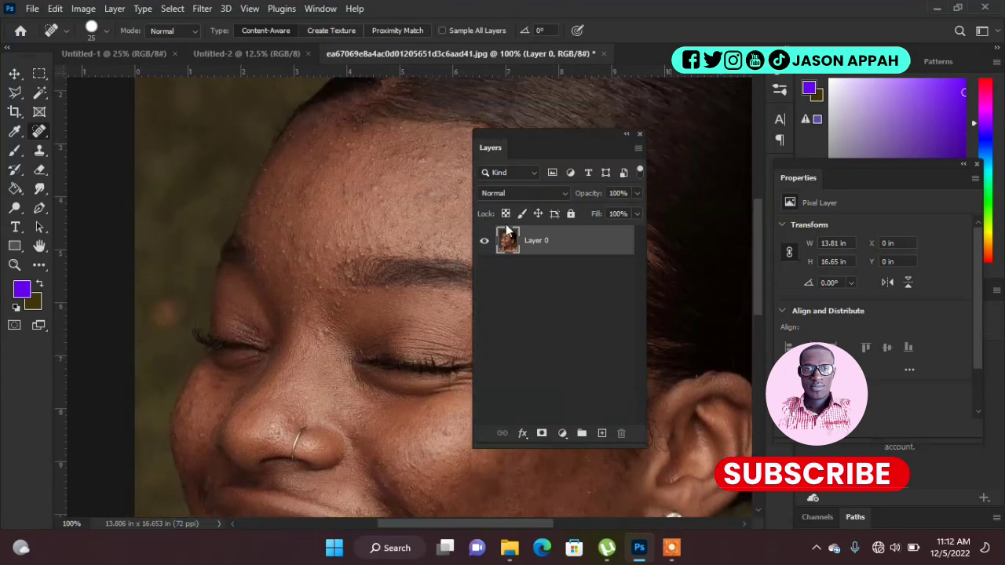
pyautogui.click(328, 330)
pyautogui.click(309, 252)
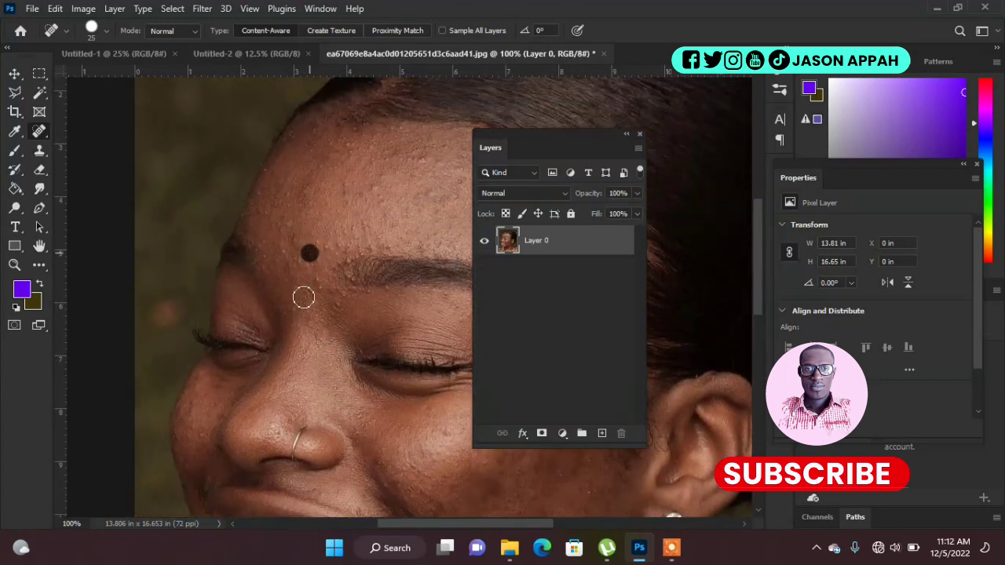
pyautogui.click(333, 252)
pyautogui.click(348, 232)
pyautogui.click(374, 184)
pyautogui.click(445, 194)
pyautogui.click(429, 196)
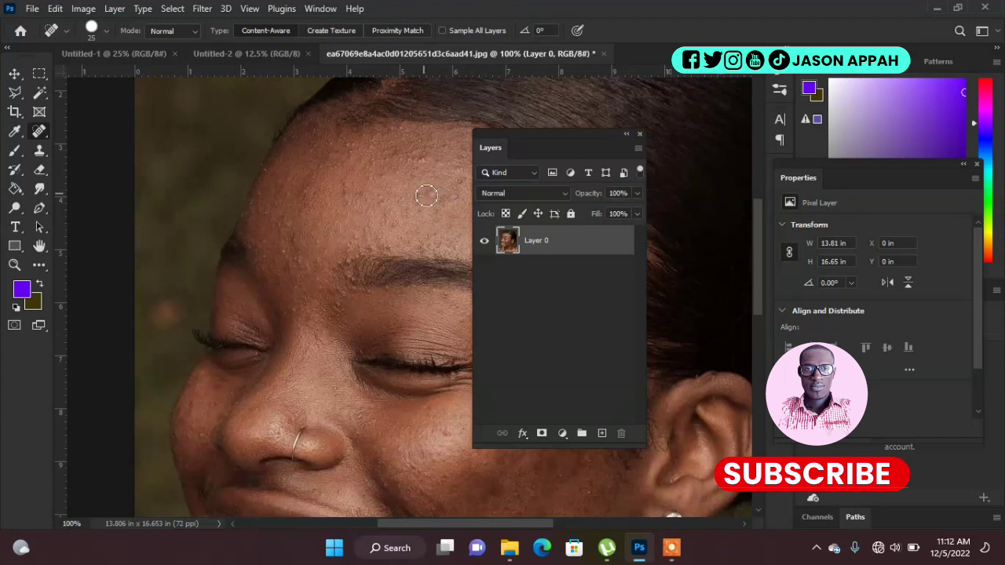
pyautogui.click(427, 195)
pyautogui.click(423, 159)
pyautogui.click(289, 227)
pyautogui.click(311, 240)
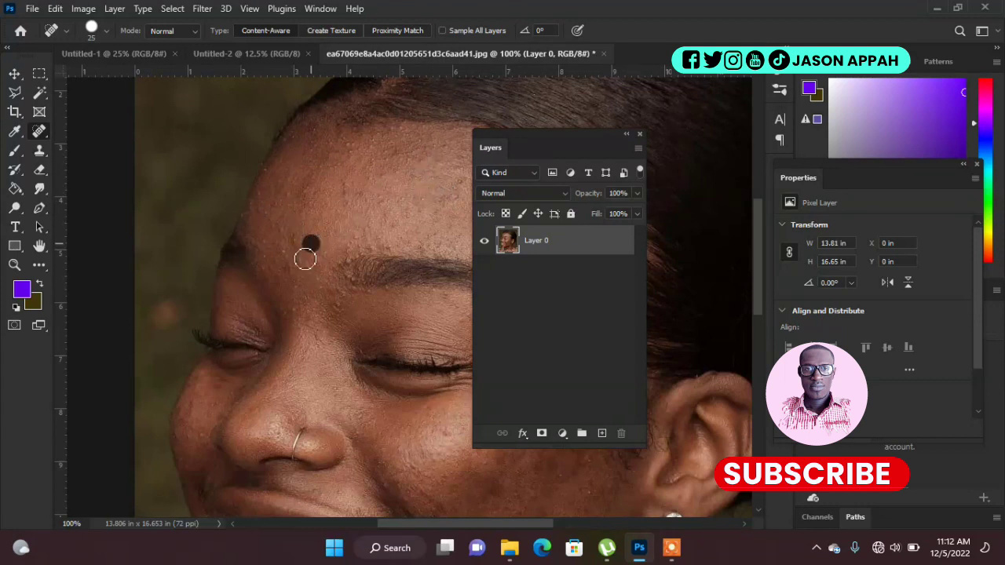
pyautogui.click(341, 193)
pyautogui.click(356, 193)
pyautogui.click(334, 308)
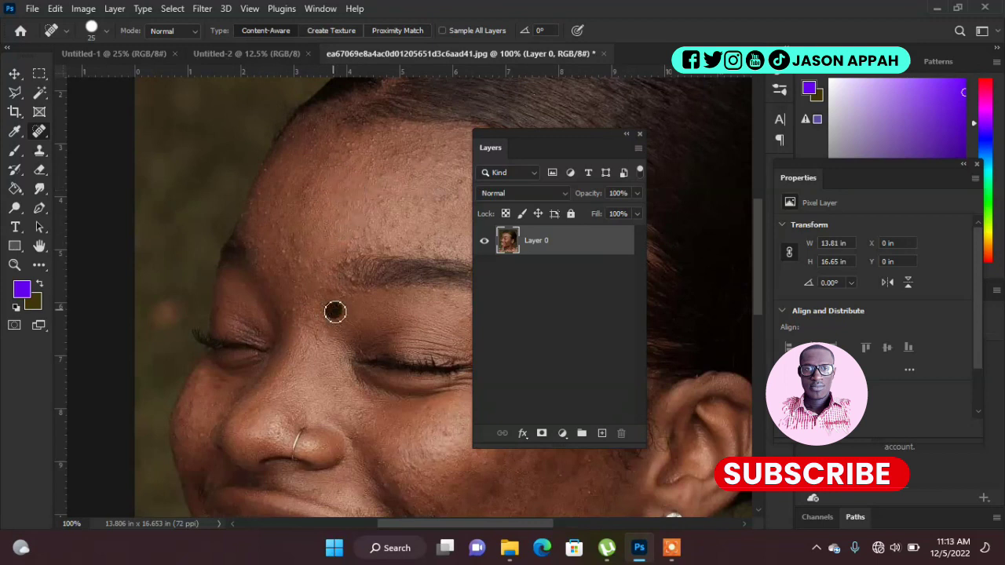
pyautogui.click(291, 314)
pyautogui.click(301, 262)
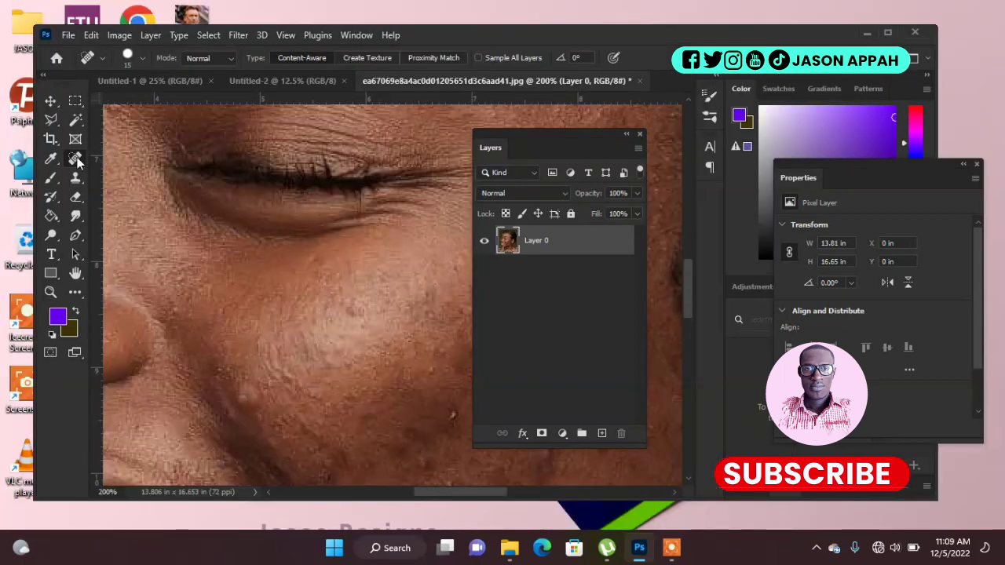
# Switch to the Patch Tool and patch the white bump on the mid cheek, using a selection about 0.15 by 0.21 in
pyautogui.rightClick(76, 160)
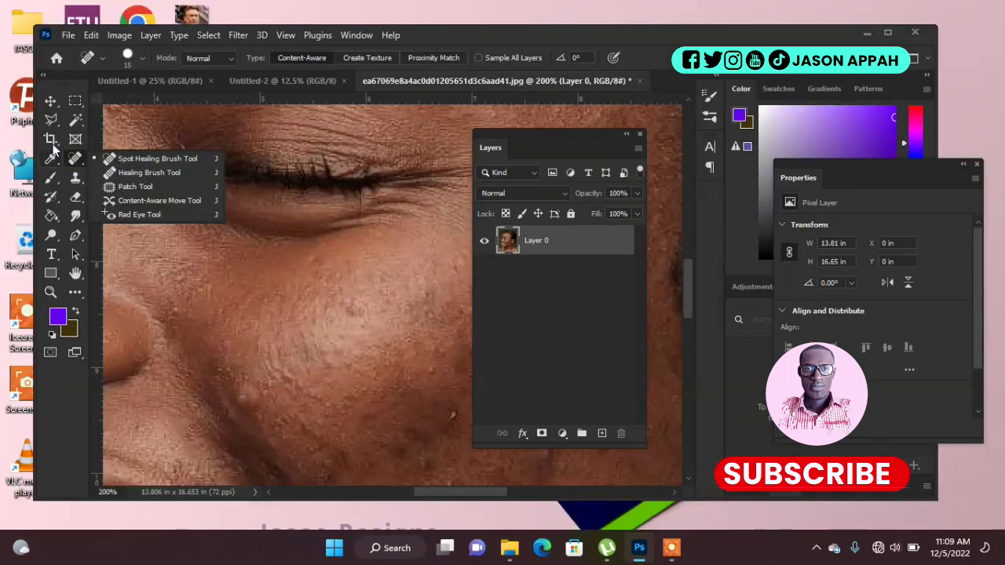
pyautogui.click(139, 188)
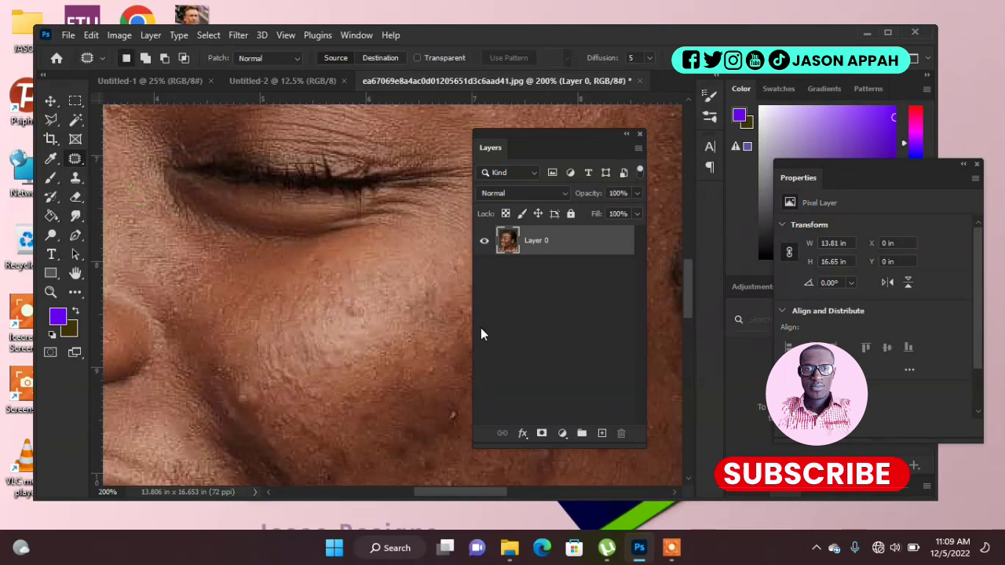
pyautogui.moveTo(442, 493); pyautogui.dragTo(461, 495)
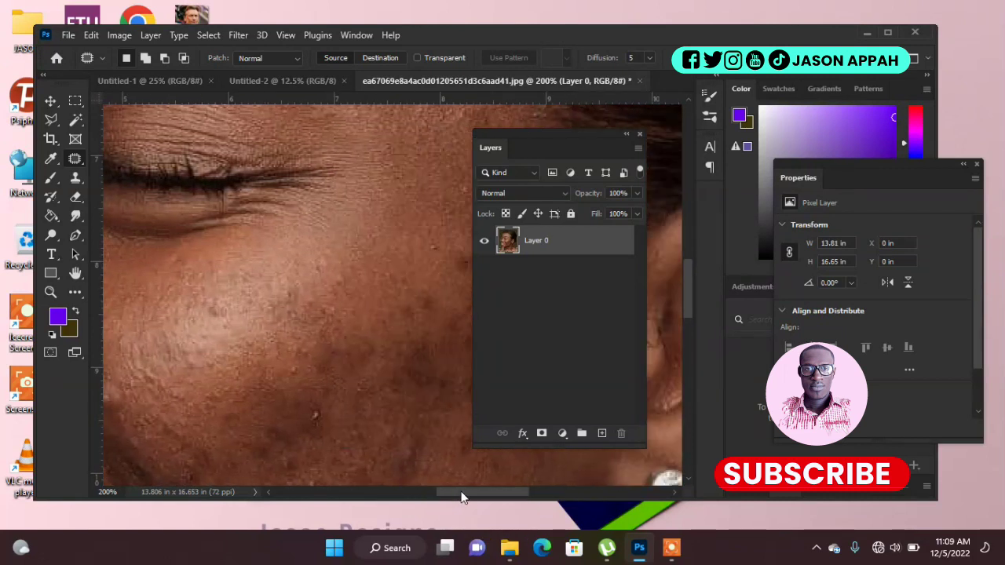
pyautogui.moveTo(690, 277); pyautogui.dragTo(690, 296)
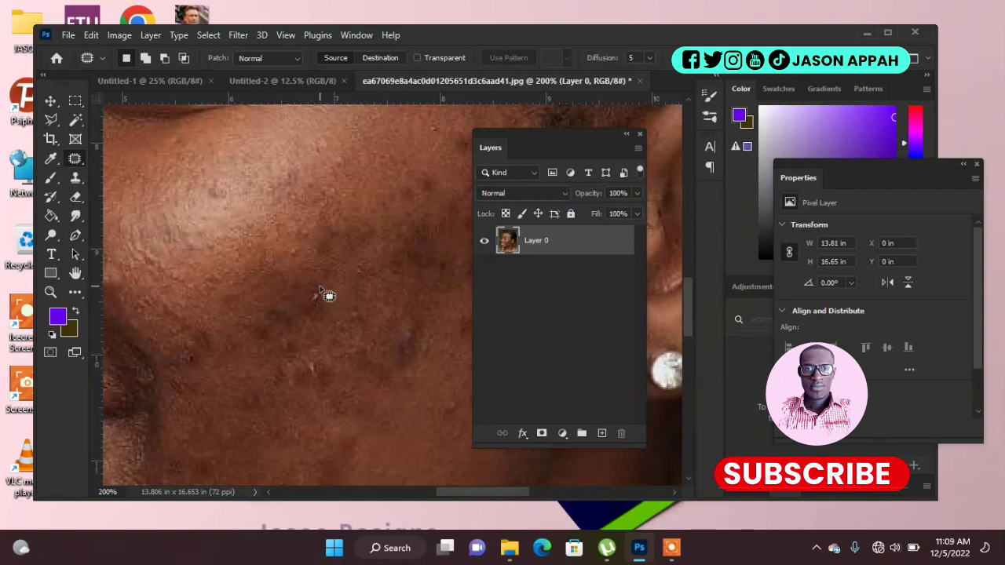
pyautogui.moveTo(319, 288); pyautogui.dragTo(310, 291)
pyautogui.moveTo(322, 295)
pyautogui.mouseDown()
pyautogui.moveTo(294, 310)
pyautogui.moveTo(288, 289)
pyautogui.moveTo(277, 301)
pyautogui.moveTo(284, 326)
pyautogui.moveTo(272, 297)
pyautogui.moveTo(278, 325)
pyautogui.moveTo(260, 329)
pyautogui.mouseUp()
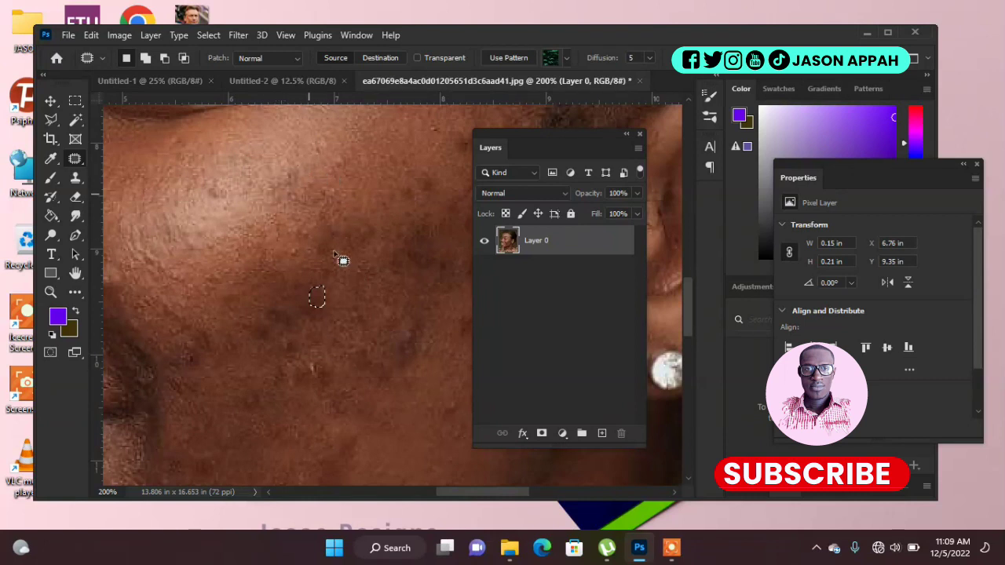
# Patch a small spot on the lower cheek near the jaw and the bump beside the smile line, the latter selected about 0.36 by 0.33 in
pyautogui.moveTo(446, 497); pyautogui.dragTo(467, 496)
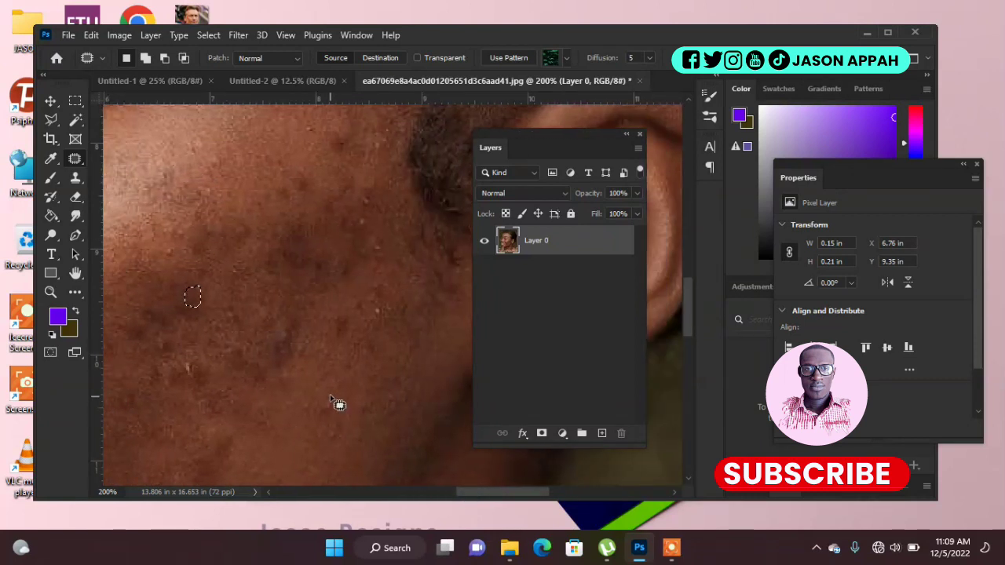
pyautogui.moveTo(331, 398)
pyautogui.mouseDown()
pyautogui.moveTo(322, 404)
pyautogui.moveTo(334, 394)
pyautogui.moveTo(336, 405)
pyautogui.moveTo(305, 419)
pyautogui.moveTo(304, 445)
pyautogui.mouseUp()
pyautogui.moveTo(485, 493); pyautogui.dragTo(432, 495)
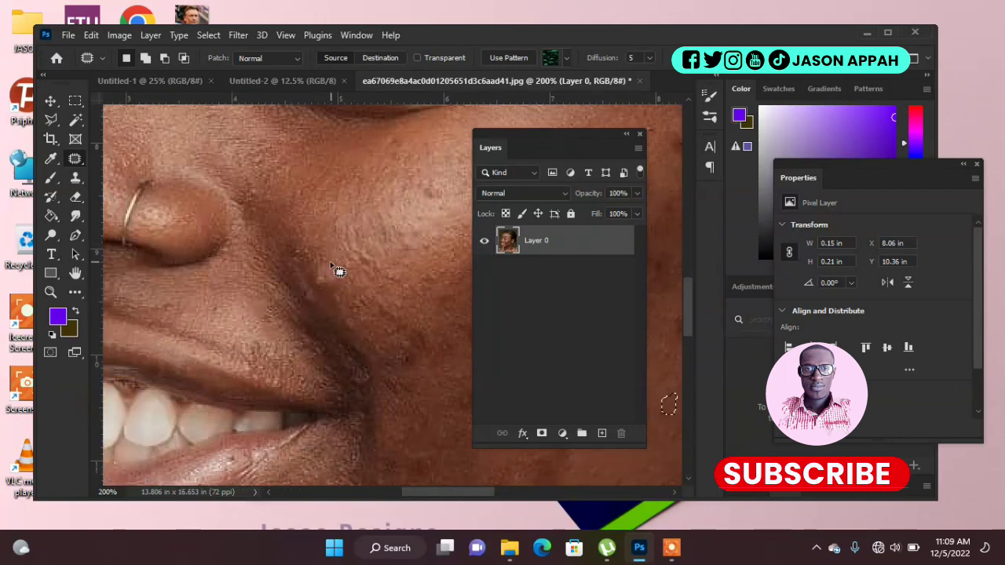
pyautogui.moveTo(330, 261)
pyautogui.mouseDown()
pyautogui.moveTo(306, 276)
pyautogui.moveTo(317, 293)
pyautogui.moveTo(344, 292)
pyautogui.moveTo(325, 257)
pyautogui.moveTo(339, 286)
pyautogui.moveTo(374, 292)
pyautogui.moveTo(405, 282)
pyautogui.moveTo(409, 253)
pyautogui.moveTo(409, 286)
pyautogui.moveTo(361, 333)
pyautogui.mouseUp()
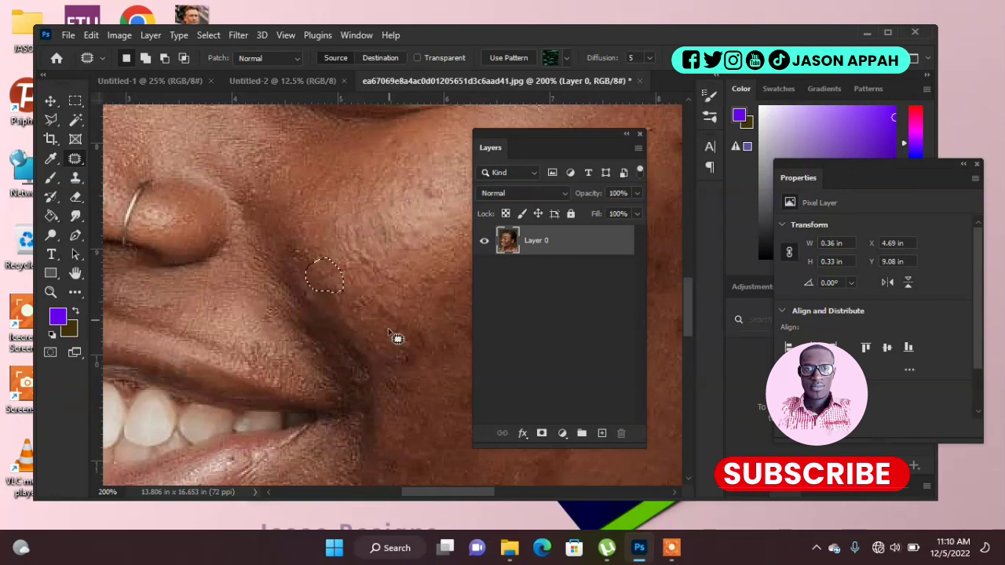
# Patch the small bumps on the lower forehead and between the eyebrows with nearby clean skin, using selections about 0.2 in across
pyautogui.moveTo(477, 490); pyautogui.dragTo(435, 494)
pyautogui.moveTo(688, 301); pyautogui.dragTo(688, 255)
pyautogui.moveTo(439, 496); pyautogui.dragTo(456, 497)
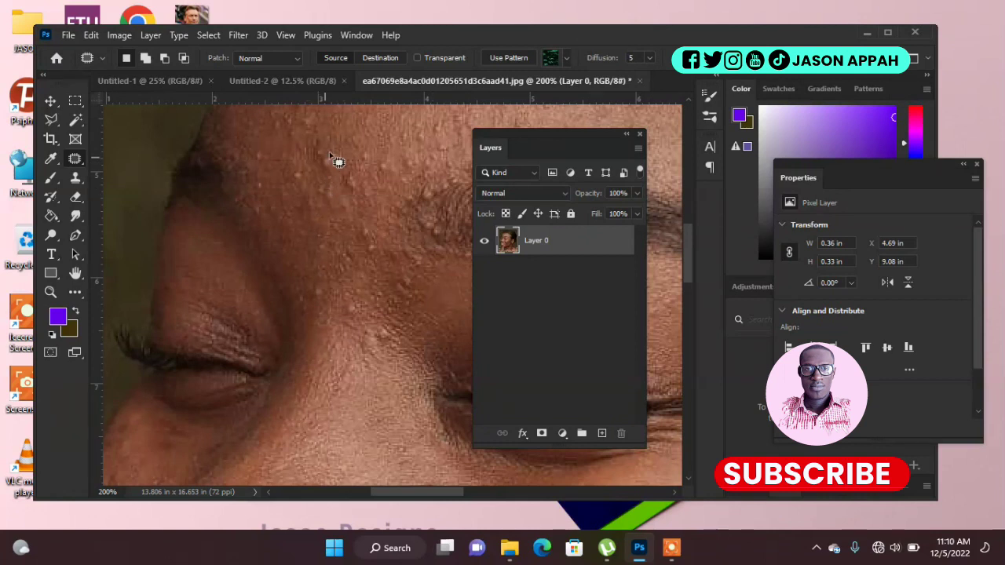
pyautogui.moveTo(330, 155)
pyautogui.mouseDown()
pyautogui.moveTo(318, 158)
pyautogui.moveTo(333, 176)
pyautogui.moveTo(331, 163)
pyautogui.mouseUp()
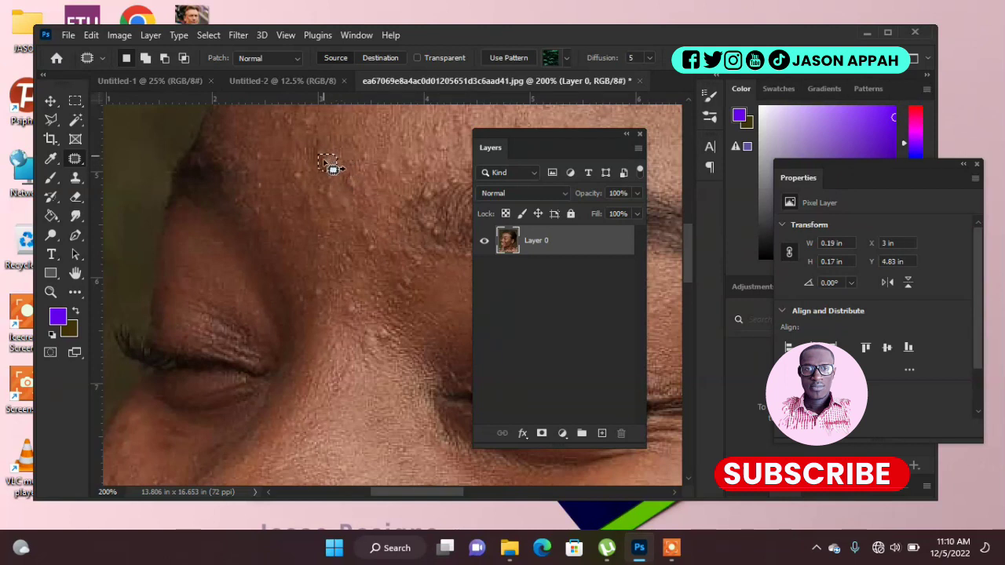
pyautogui.moveTo(339, 172); pyautogui.dragTo(281, 150)
pyautogui.moveTo(363, 302)
pyautogui.mouseDown()
pyautogui.moveTo(354, 312)
pyautogui.moveTo(364, 332)
pyautogui.moveTo(365, 300)
pyautogui.moveTo(346, 299)
pyautogui.moveTo(312, 242)
pyautogui.mouseUp()
pyautogui.moveTo(374, 272)
pyautogui.mouseDown()
pyautogui.moveTo(383, 290)
pyautogui.moveTo(365, 290)
pyautogui.moveTo(366, 274)
pyautogui.mouseUp()
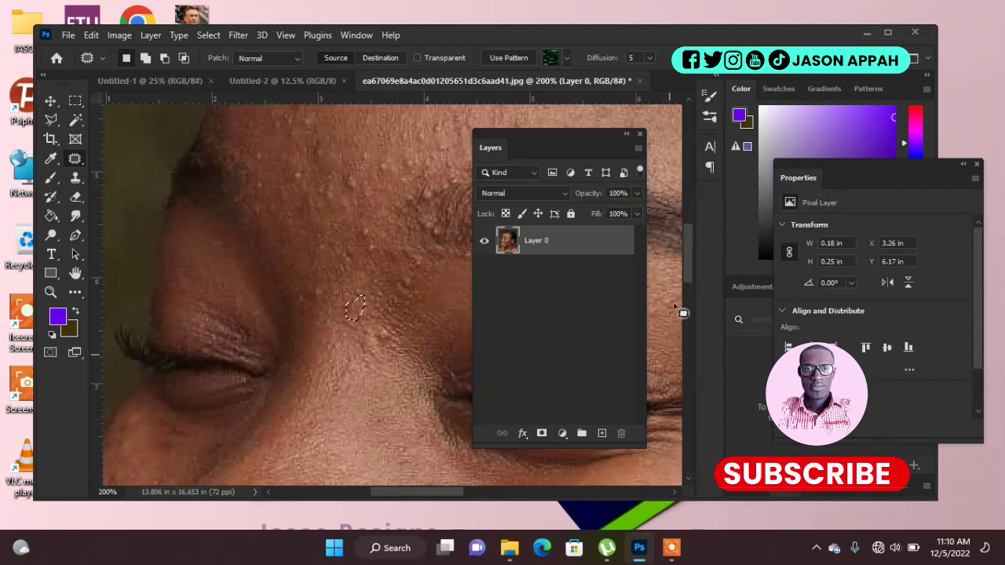
# Patch a bump on the upper forehead with a selection about 0.15 by 0.19 in, and clear the selection
pyautogui.moveTo(686, 248); pyautogui.dragTo(687, 222)
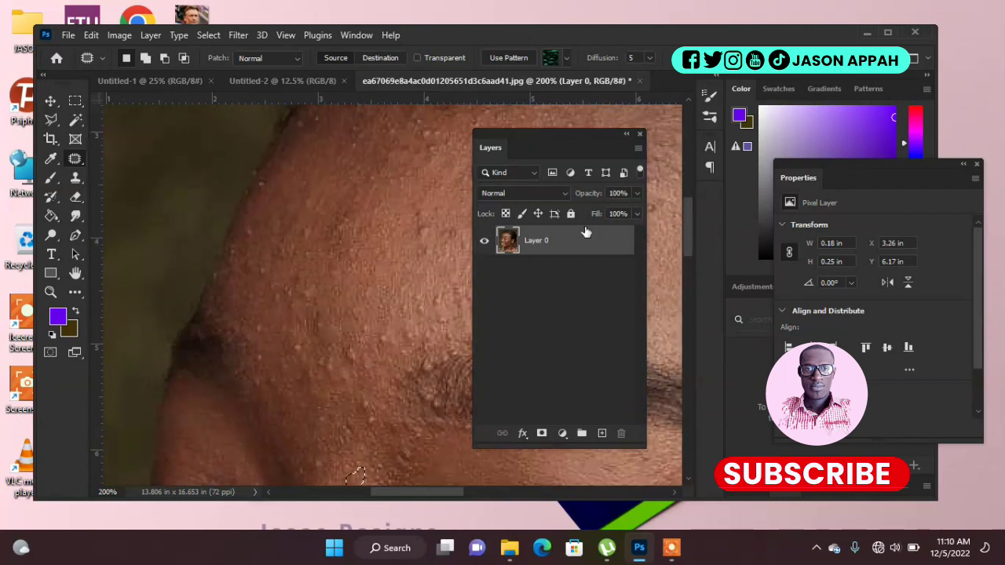
pyautogui.moveTo(433, 224)
pyautogui.mouseDown()
pyautogui.moveTo(424, 233)
pyautogui.moveTo(432, 240)
pyautogui.moveTo(436, 226)
pyautogui.moveTo(410, 225)
pyautogui.moveTo(395, 247)
pyautogui.mouseUp()
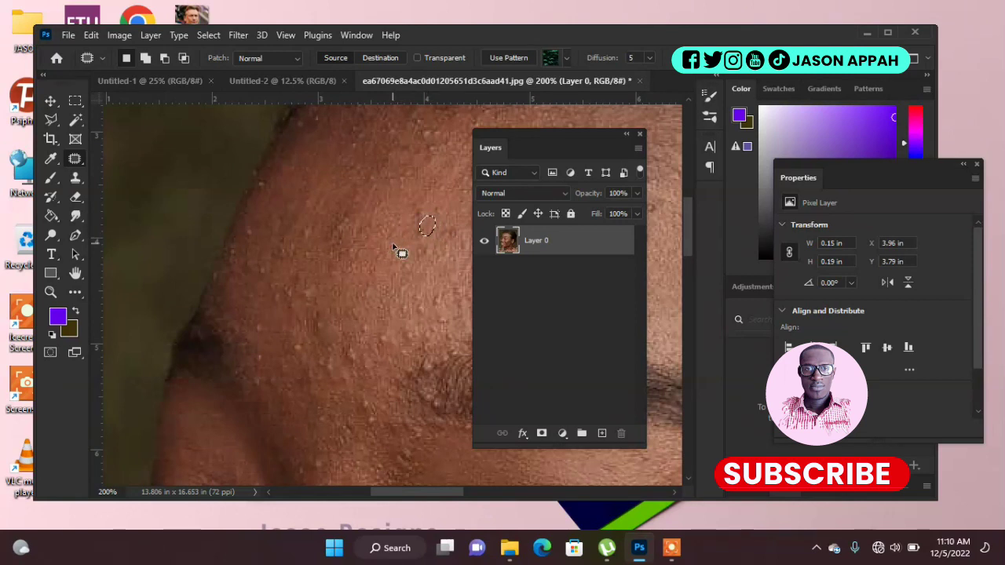
pyautogui.hotkey('ctrl', 'd')
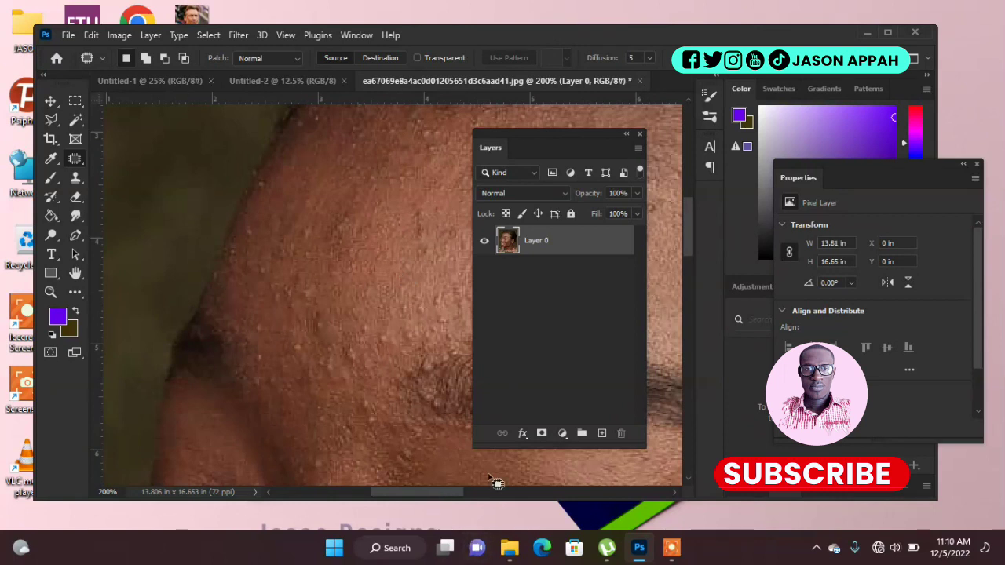
pyautogui.moveTo(684, 218); pyautogui.dragTo(687, 280)
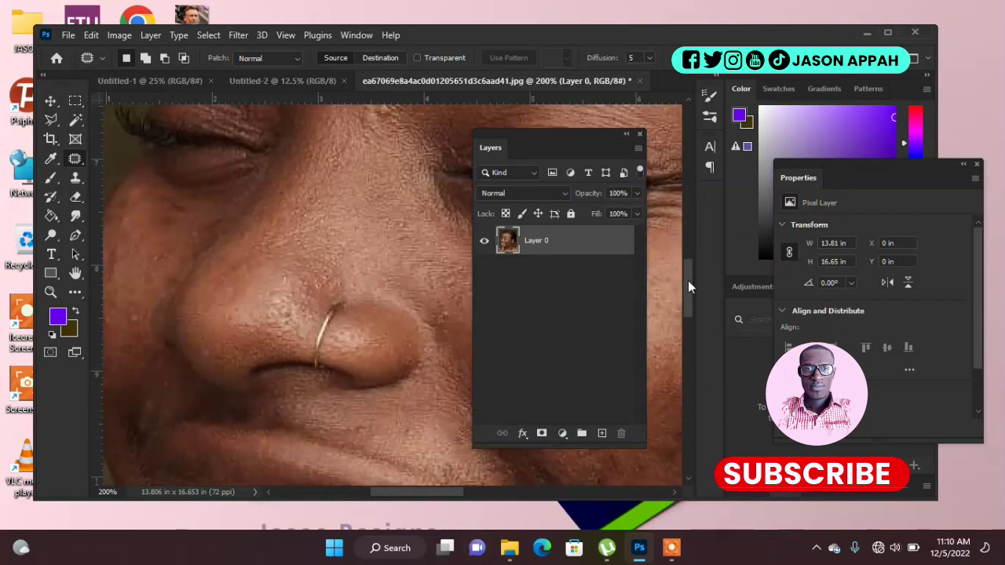